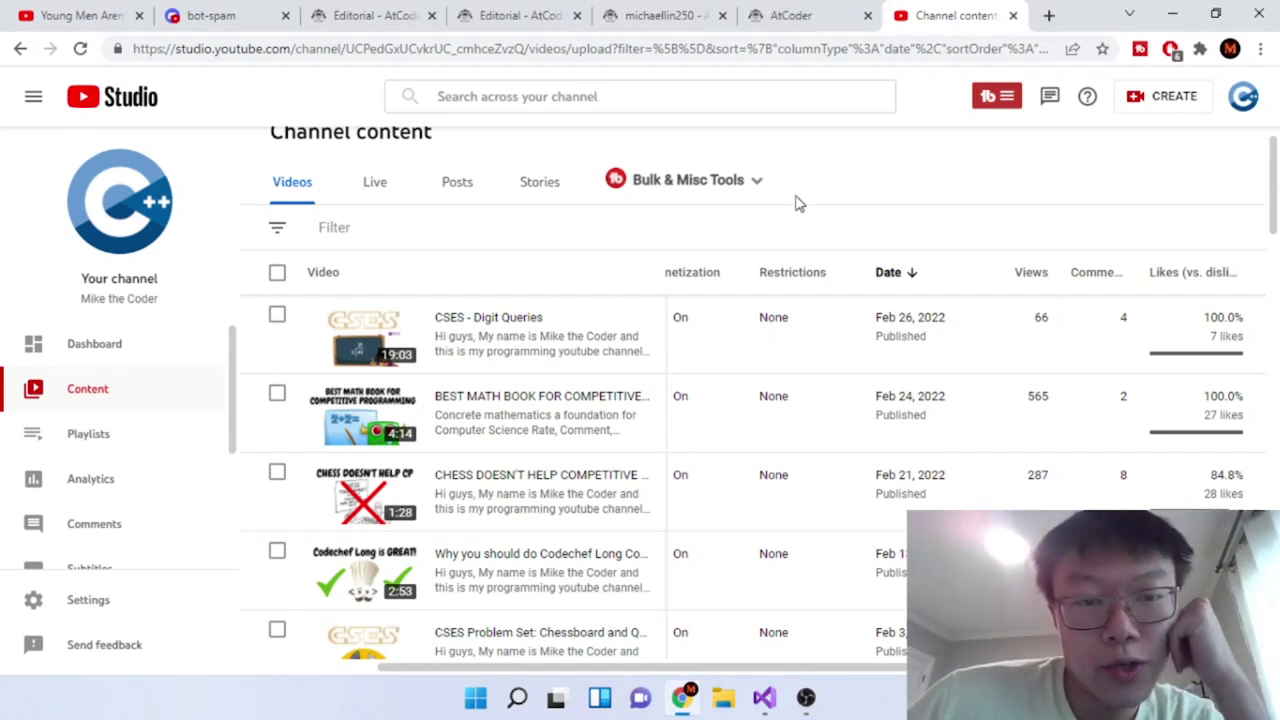
# Step: Show the OBS Studio window briefly, then return to the channel content video list
pyautogui.click(806, 698)
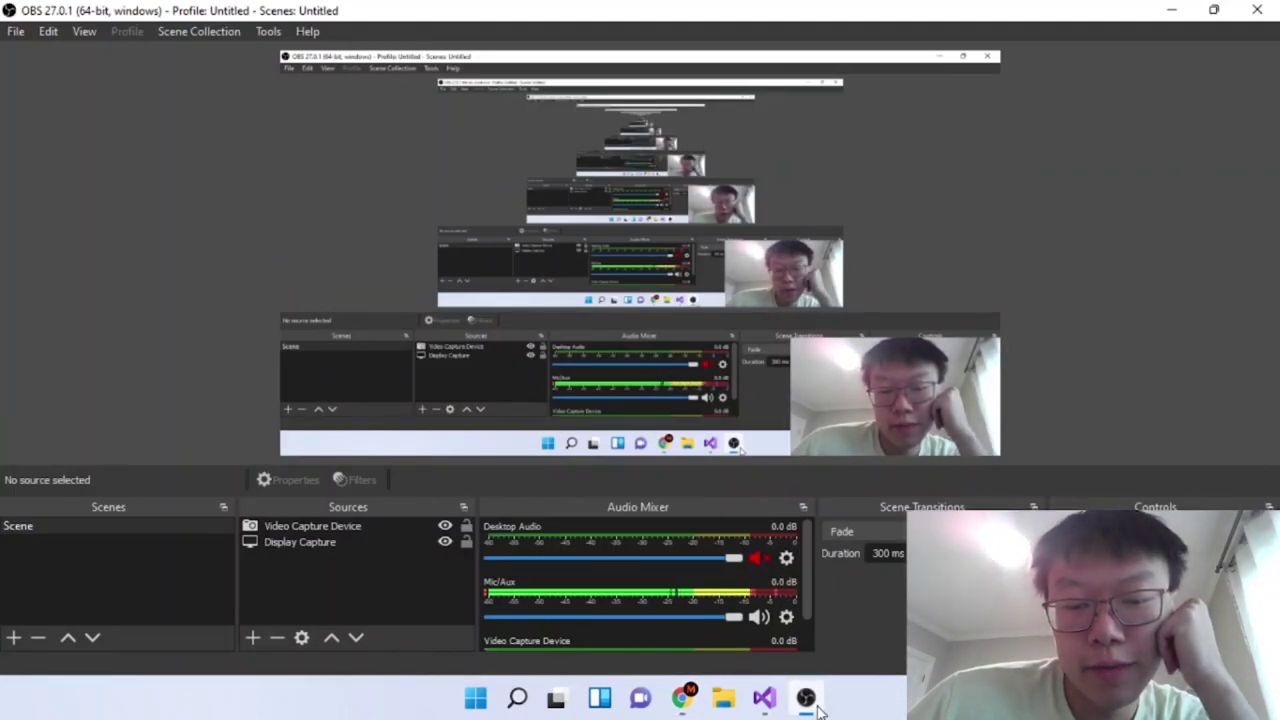
pyautogui.click(806, 698)
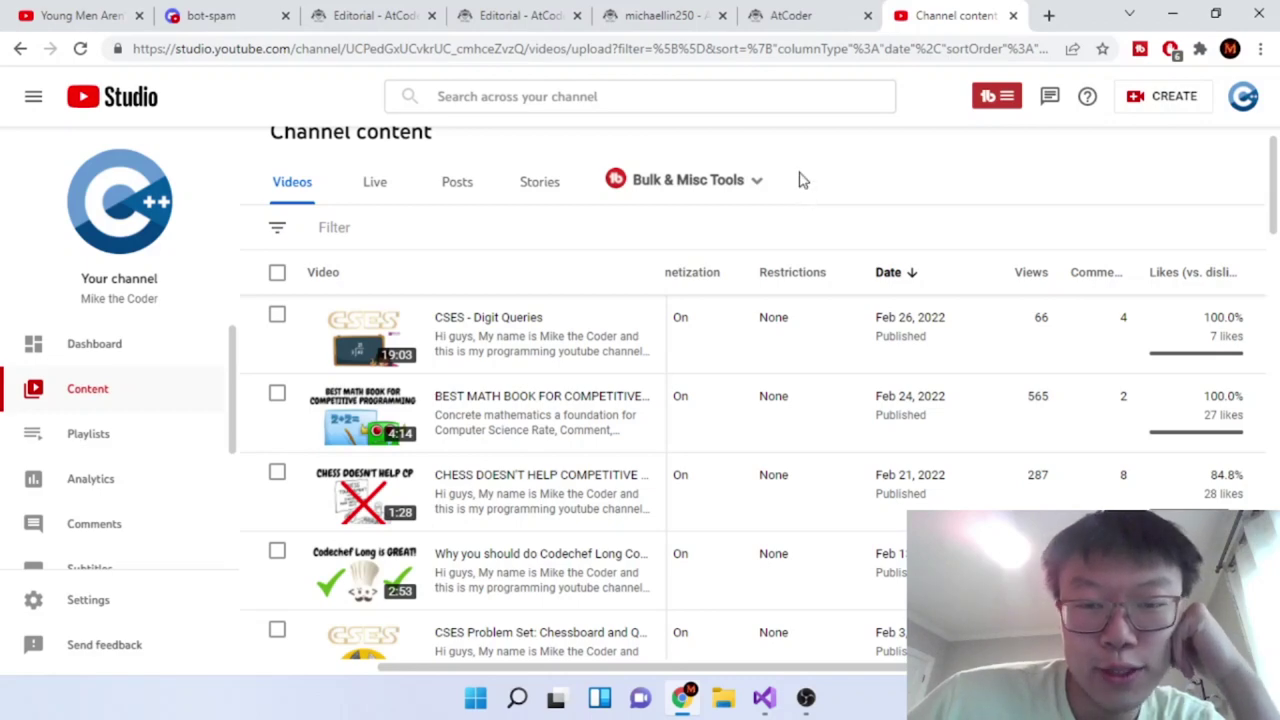
pyautogui.scroll(1, 808, 227)
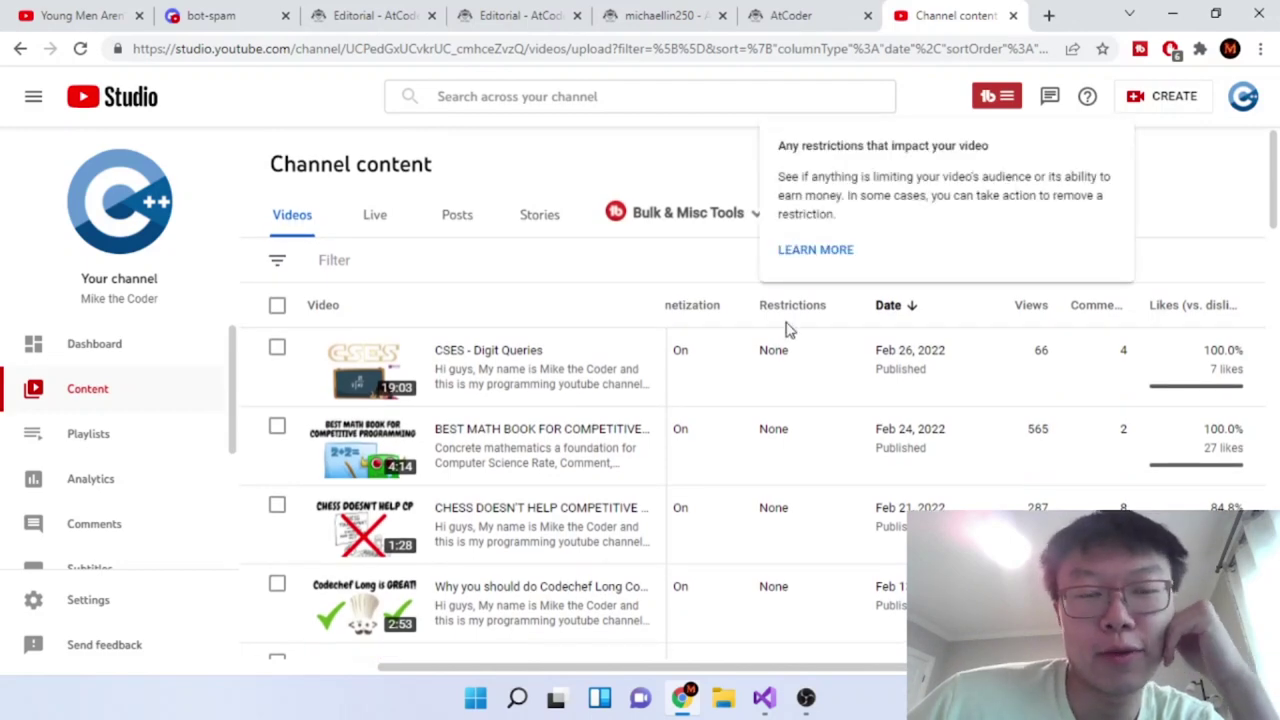
pyautogui.click(805, 698)
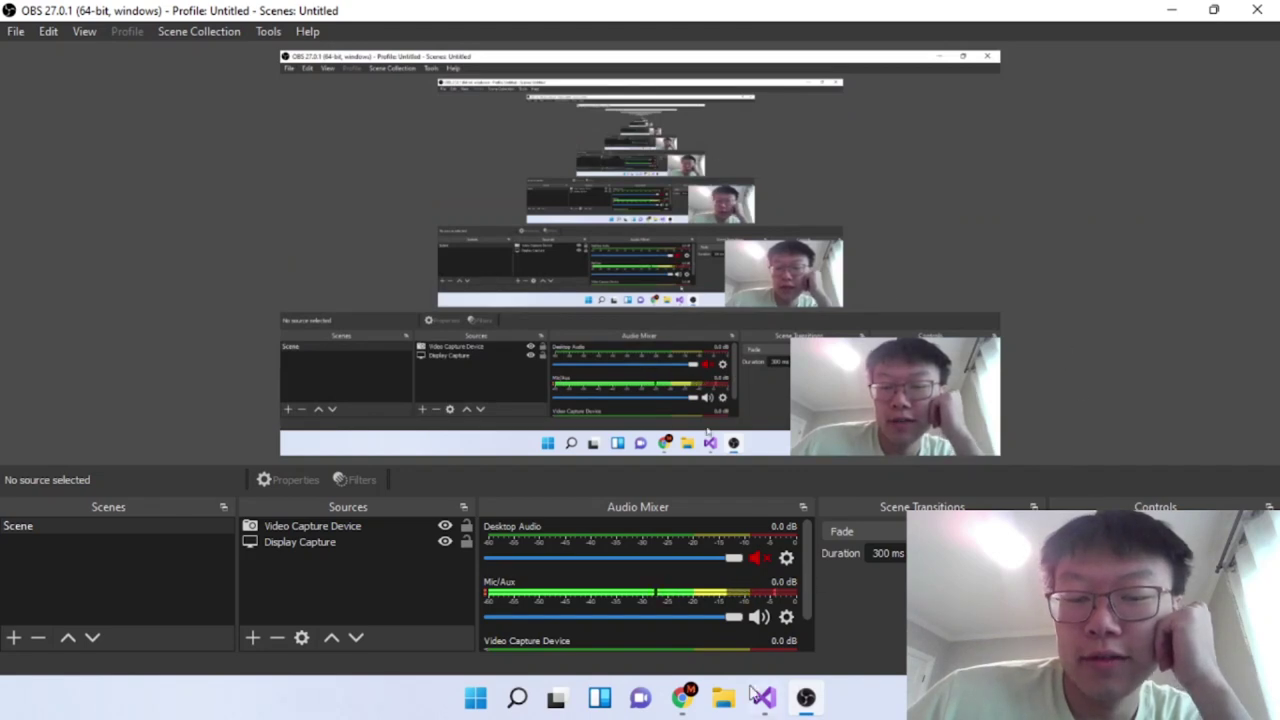
pyautogui.click(683, 698)
pyautogui.scroll(-5, 752, 418)
pyautogui.scroll(-5, 752, 418)
pyautogui.scroll(5, 752, 418)
pyautogui.scroll(5, 752, 418)
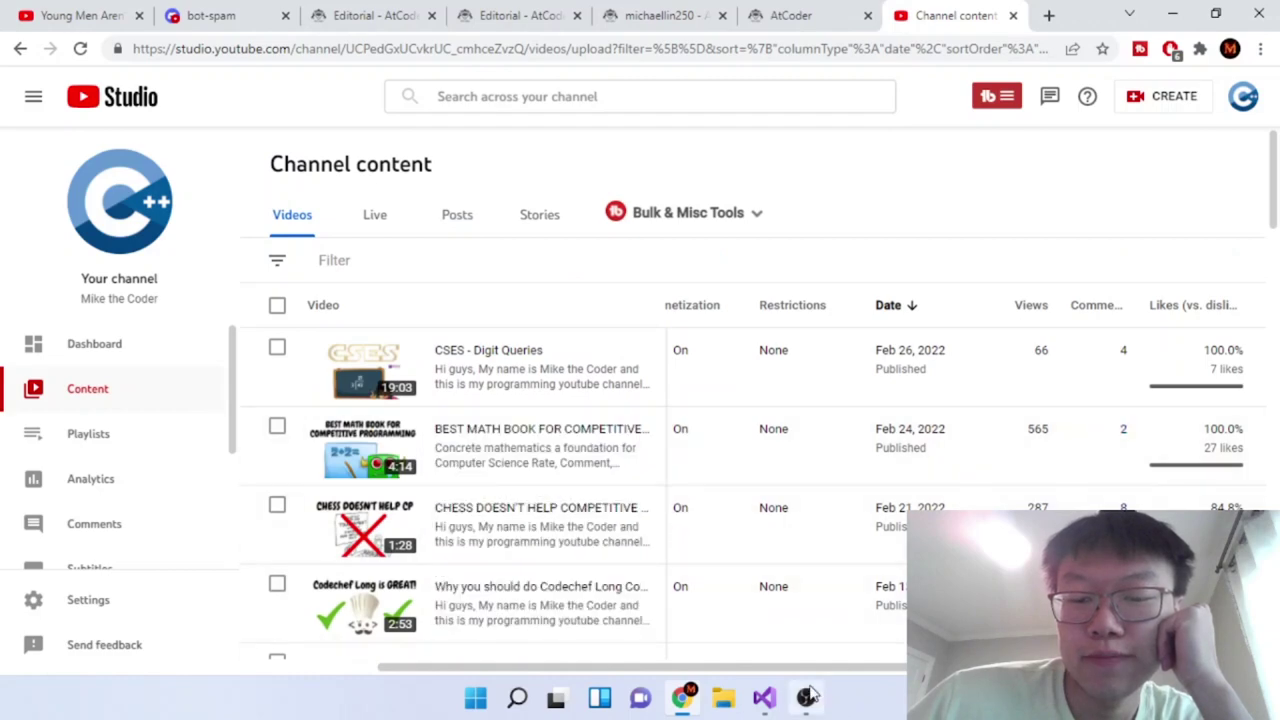
pyautogui.click(808, 697)
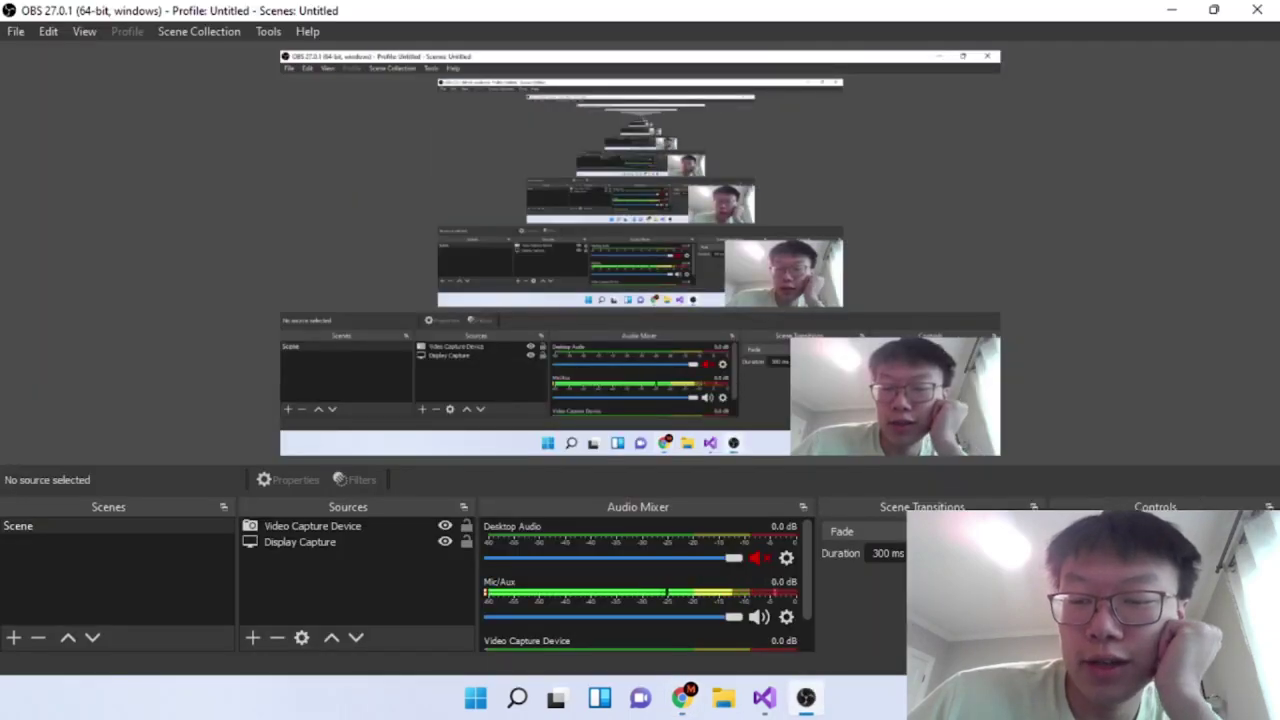